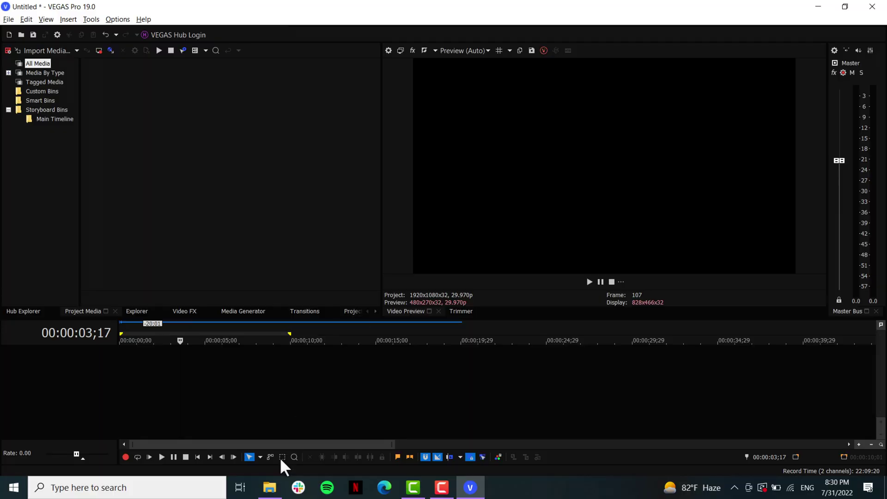
- Import the Criminal Running and Professor Failed Experiment animation files into Project Media
click(269, 488)
drag(748, 208, 694, 160)
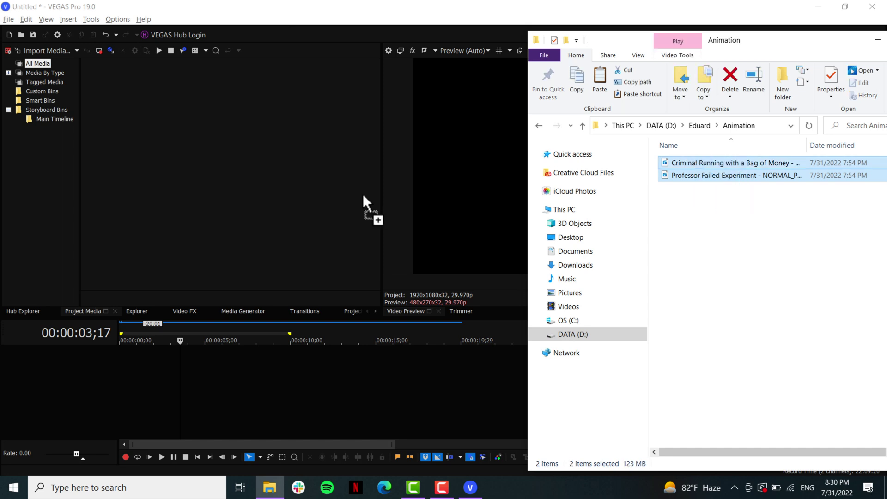
drag(363, 193, 340, 195)
click(136, 134)
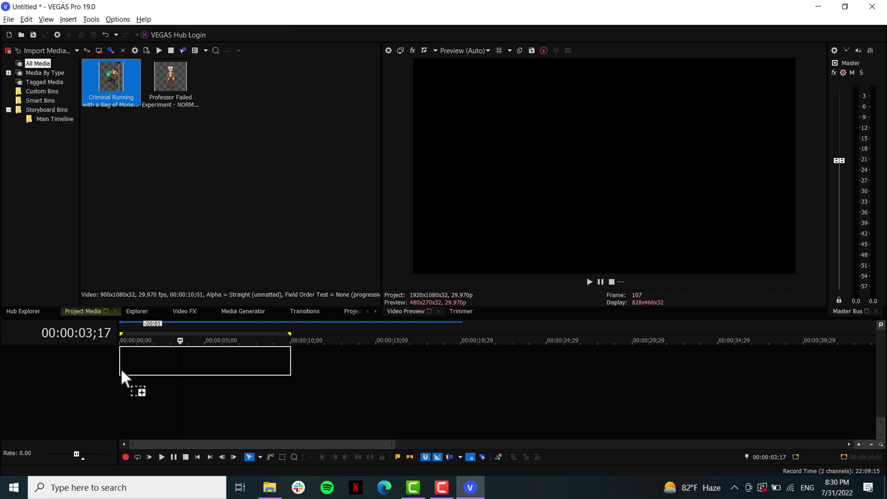
- Place Criminal Running on a video track with Professor Failed Experiment right after it
drag(121, 377, 122, 375)
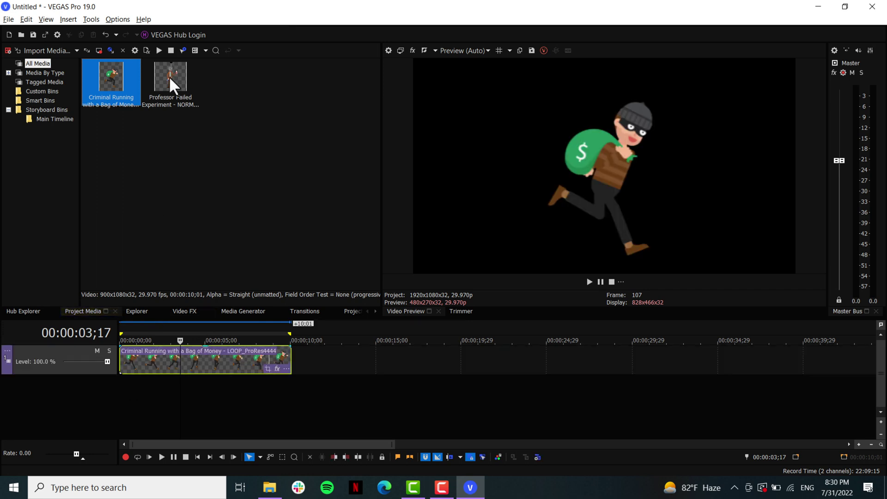
drag(171, 83, 219, 183)
drag(298, 370, 300, 368)
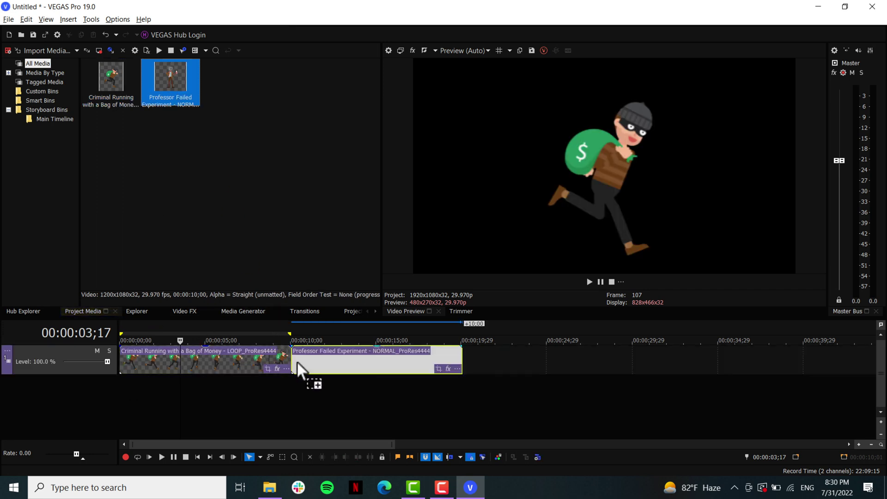
- Add a White solid colour generator on a new track and close its settings
click(236, 309)
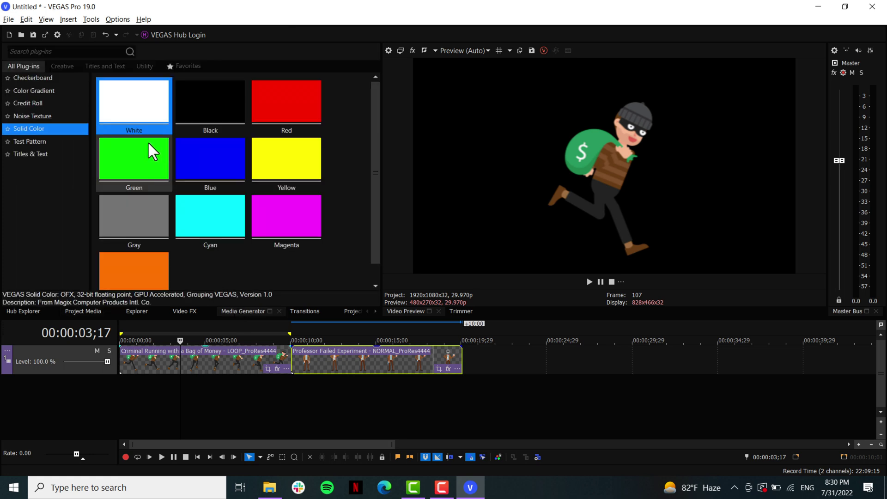
drag(129, 395, 120, 393)
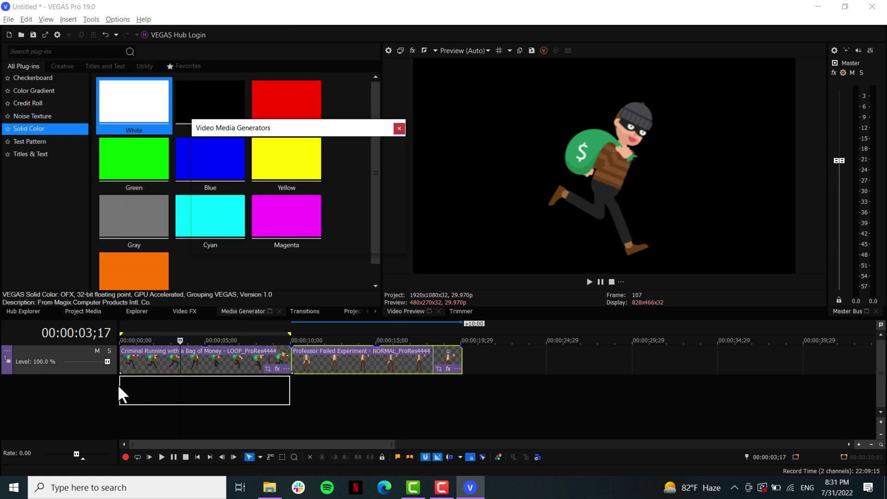
click(398, 129)
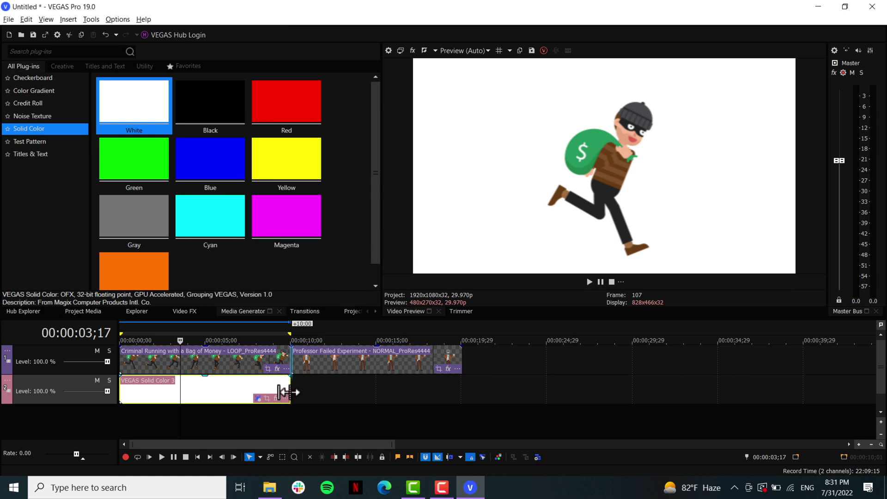
- Stretch the white clip beneath both animations and preview playback from about 7 seconds
drag(284, 392, 381, 395)
drag(455, 392, 455, 392)
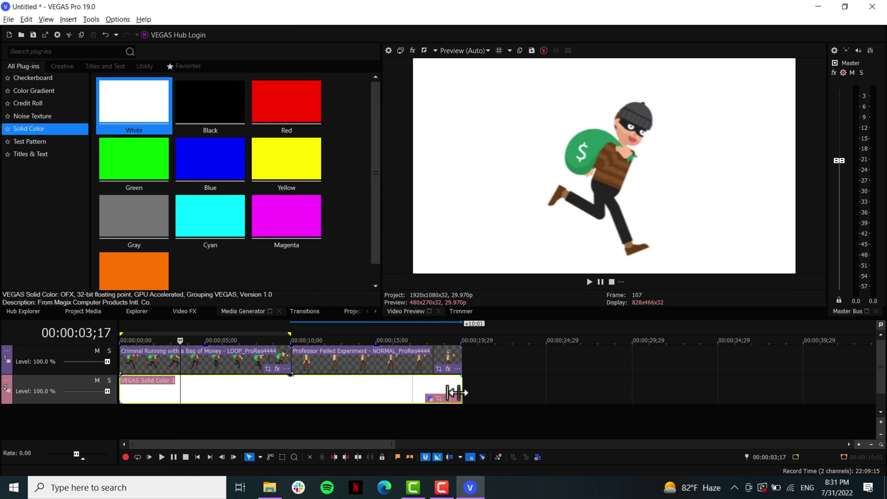
click(249, 343)
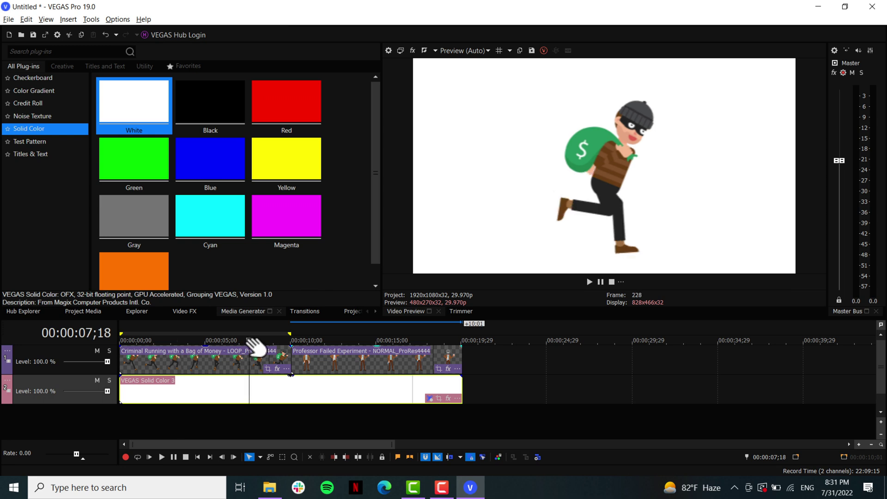
key(space)
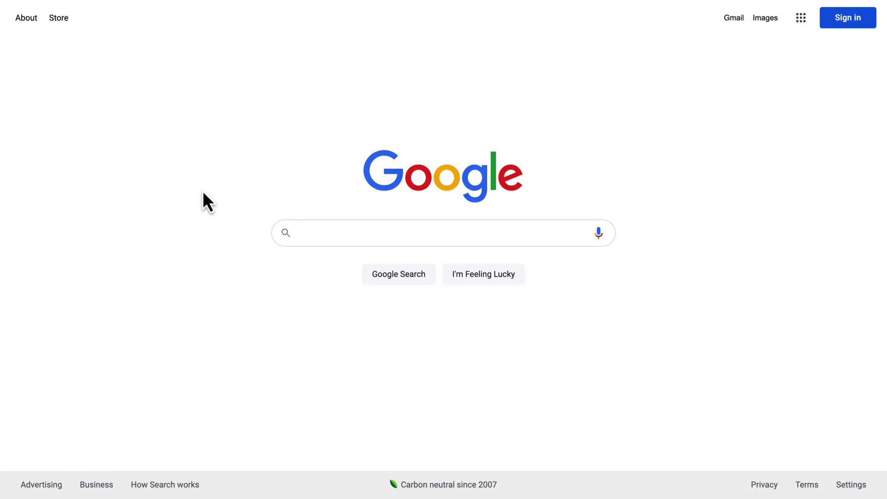
- Search Google for 'stock animation' and open the VideoPlasty website from the results
text(stock animation)
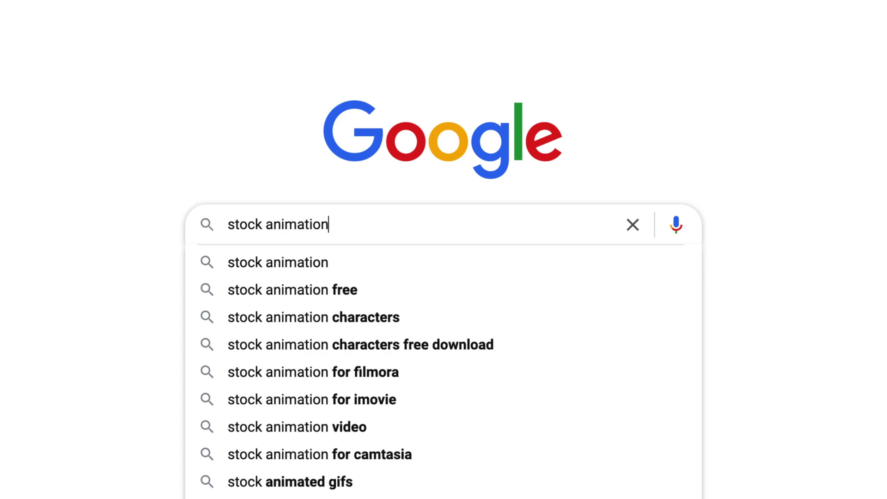
key(Return)
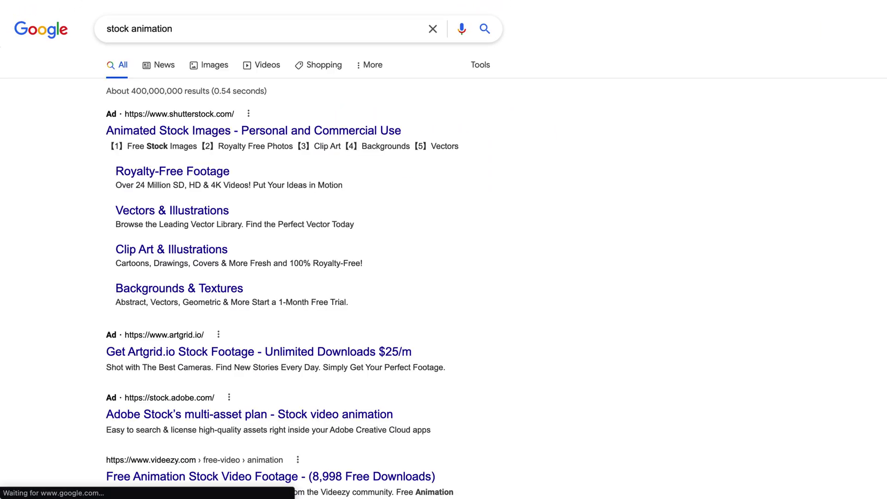
scroll(487, 349, down, 5)
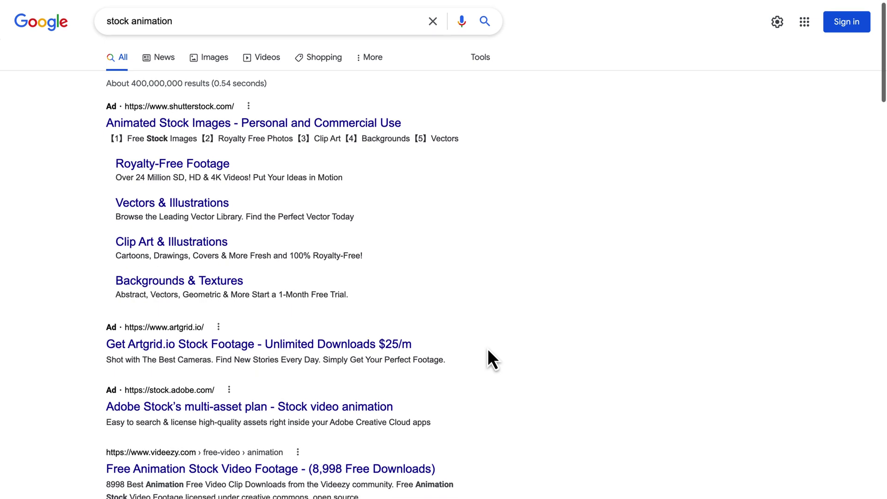
scroll(487, 348, down, 4)
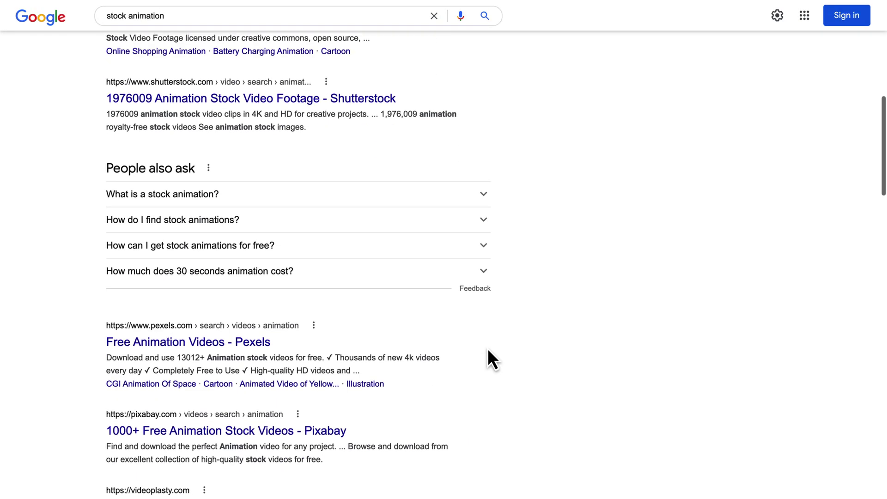
scroll(487, 348, down, 3)
scroll(486, 348, down, 2)
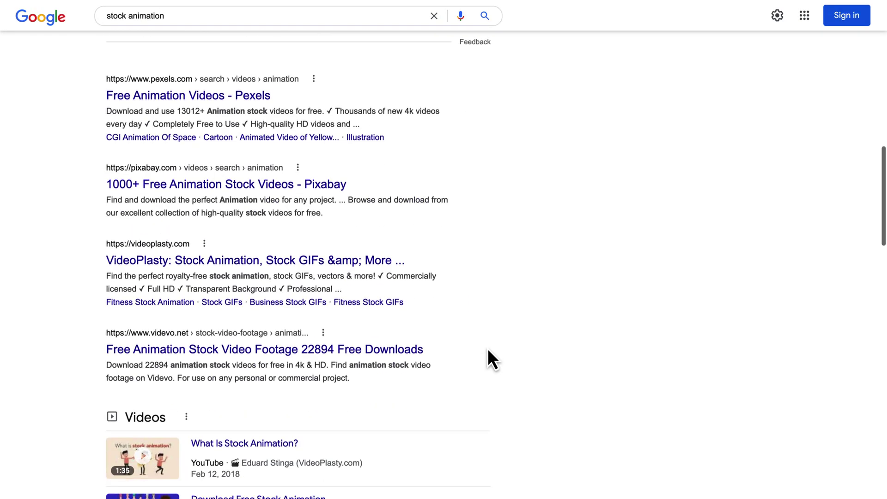
scroll(486, 348, down, 2)
scroll(487, 354, up, 1)
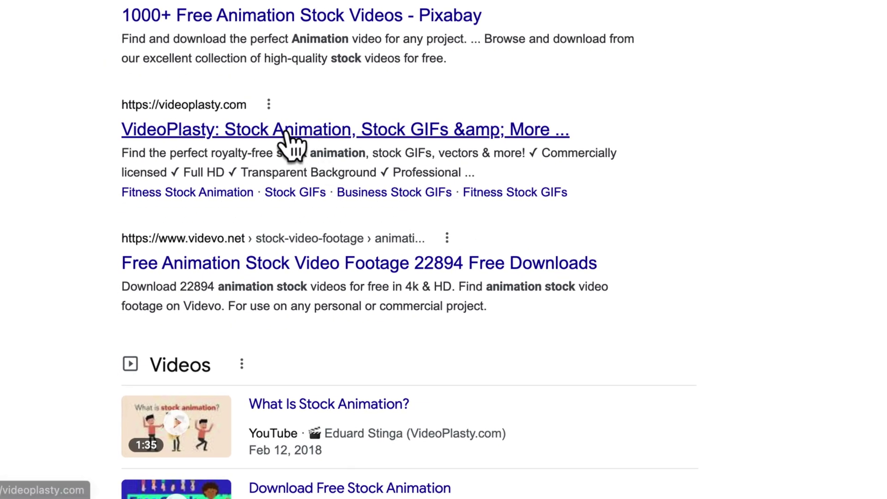
click(285, 131)
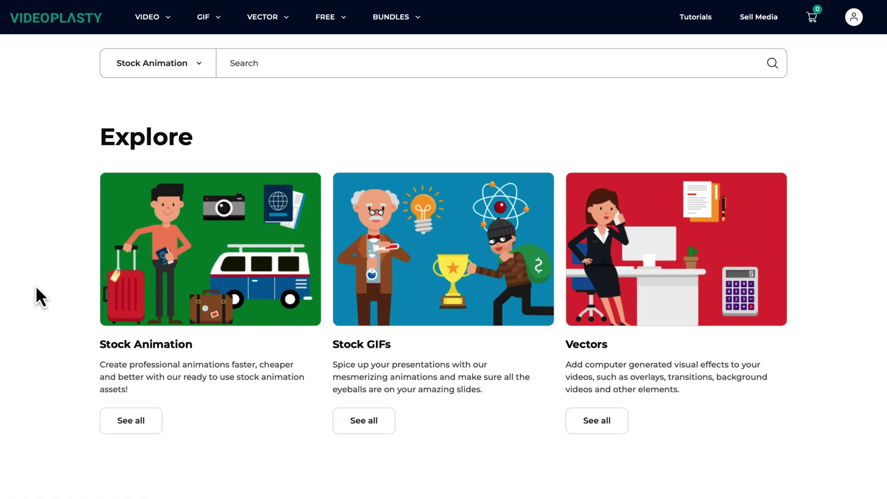
- Open VideoPlasty's Stock Animation section and its full list of free stock animations
click(199, 225)
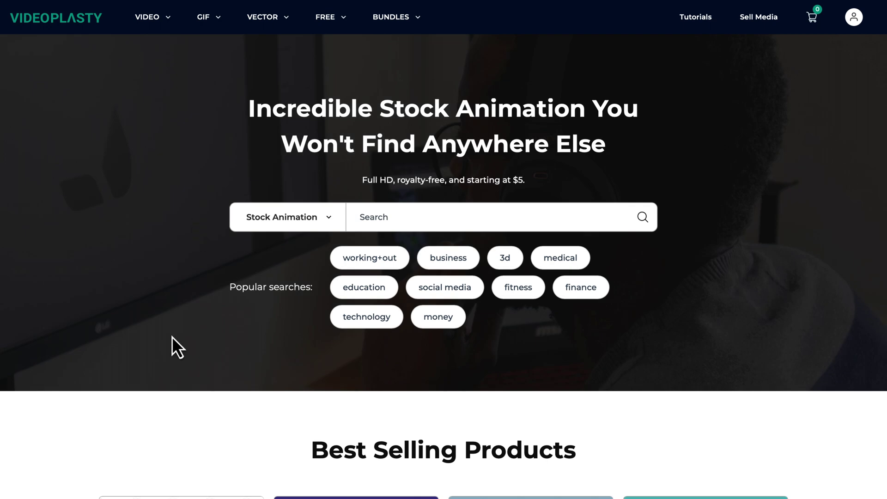
scroll(172, 336, down, 7)
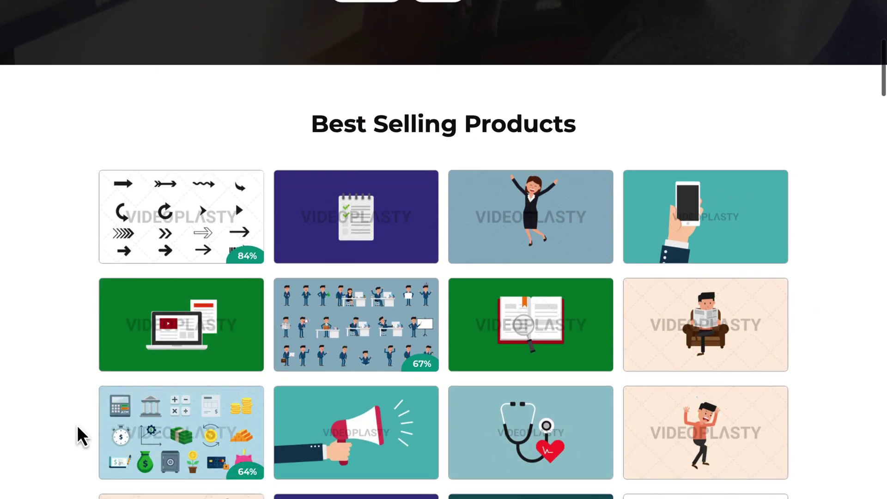
scroll(78, 427, down, 11)
scroll(78, 427, down, 12)
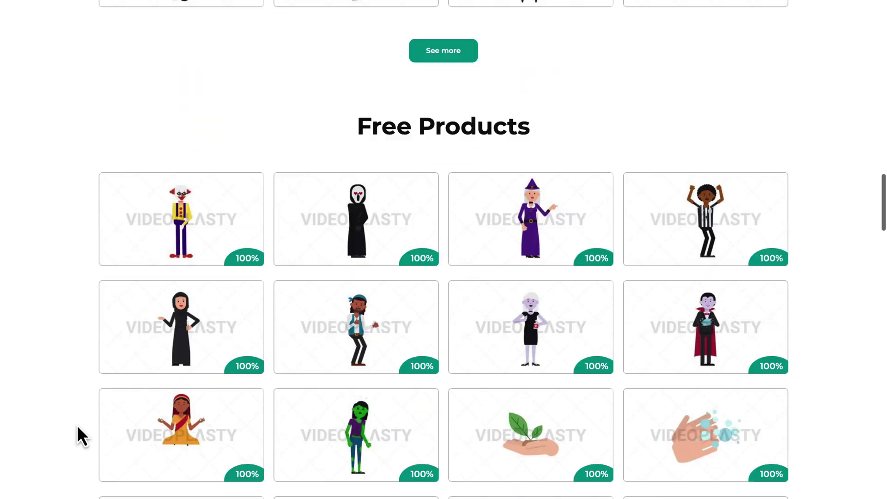
scroll(78, 427, down, 2)
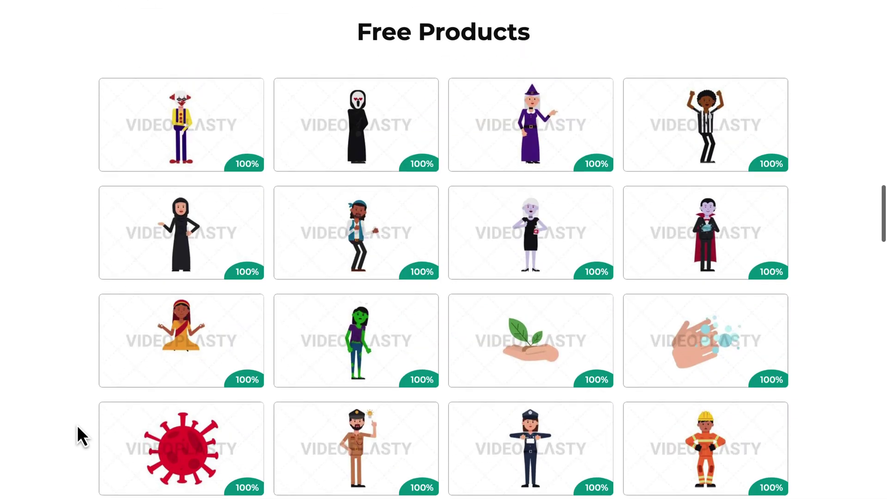
scroll(77, 435, down, 2)
click(411, 446)
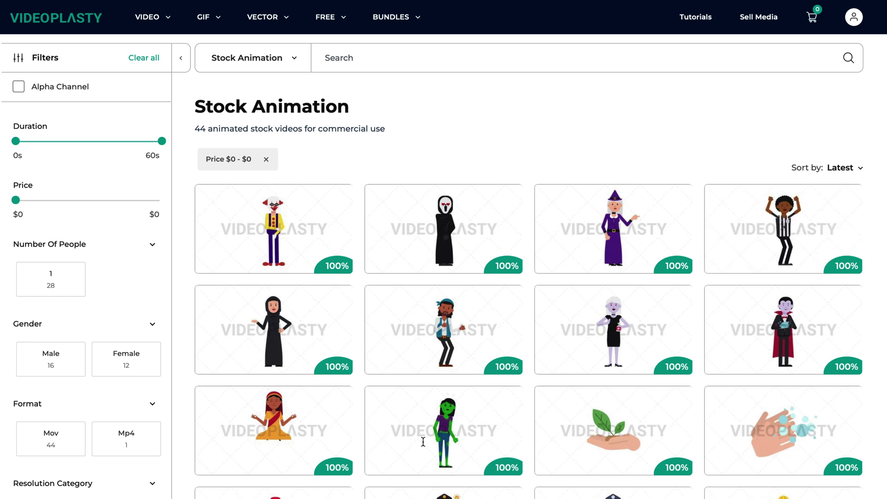
scroll(356, 378, down, 2)
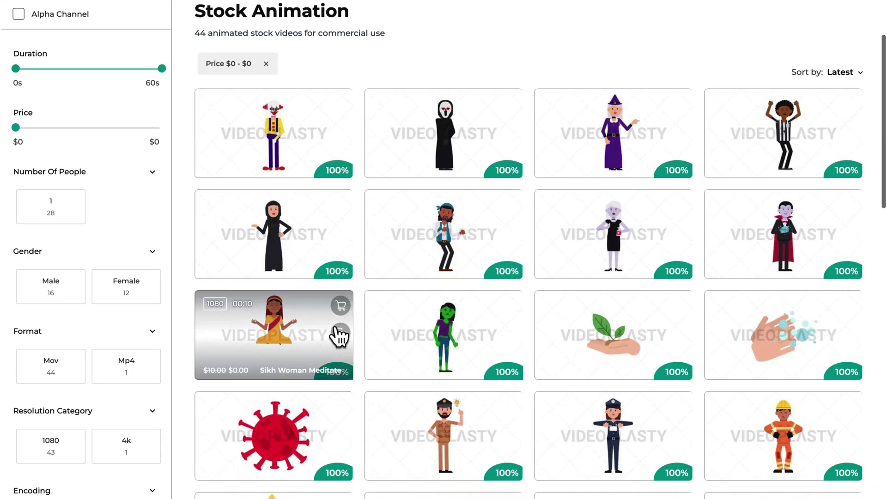
- Cart Sikh Woman Meditate, Romani Man Dancing, Jesus Pointing Above and Santa Claus Dancing, then check out
click(341, 305)
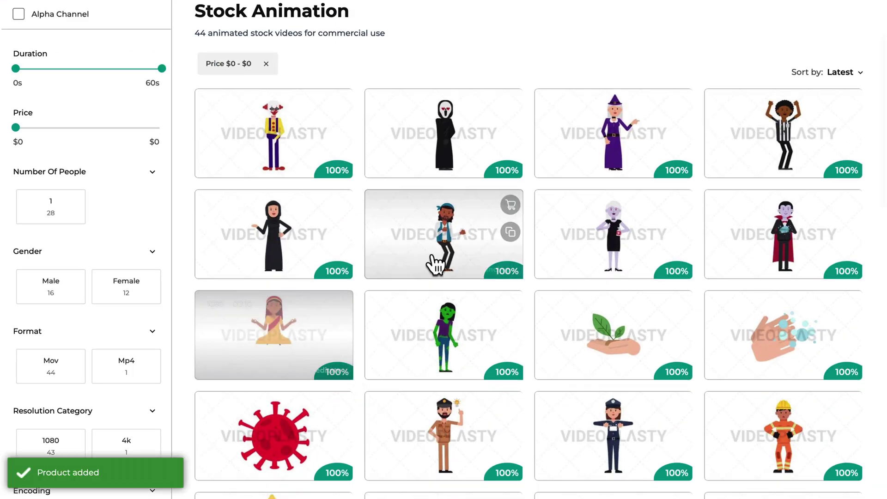
click(511, 205)
scroll(538, 257, down, 4)
scroll(539, 256, down, 1)
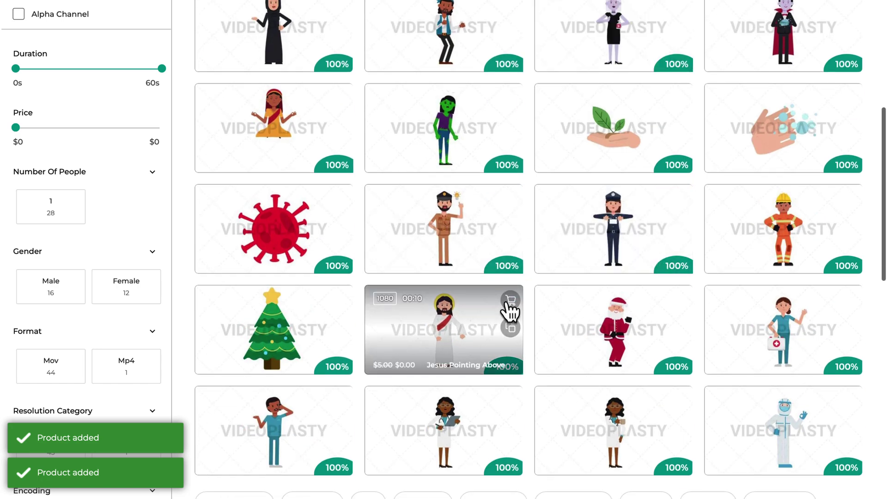
click(510, 300)
click(627, 305)
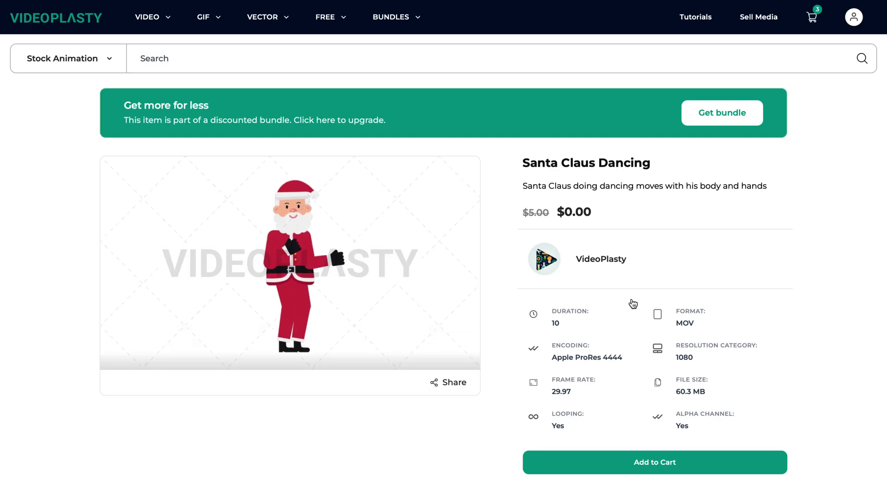
click(620, 457)
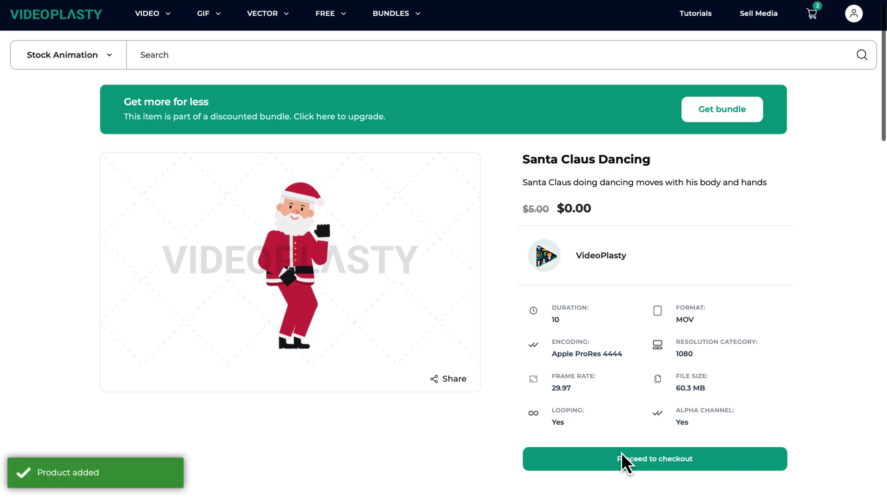
click(614, 459)
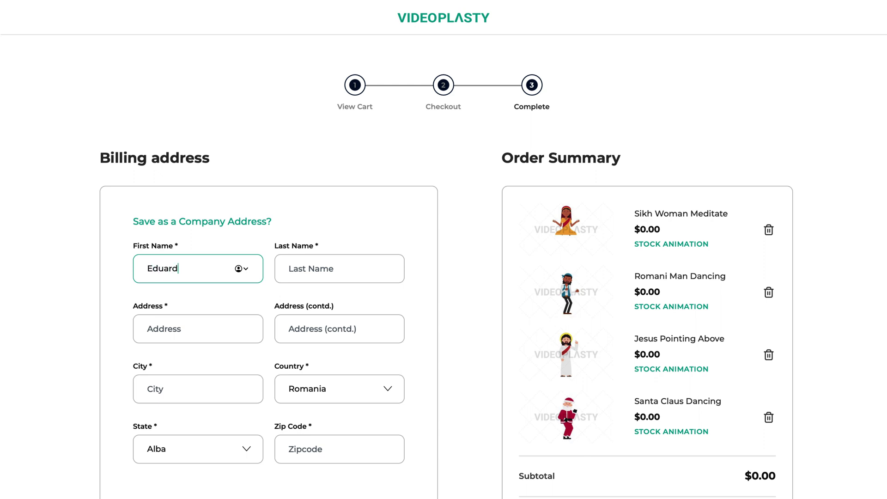
- Begin the Travel stock animation search by typing 'St' in the search bar
text(St)
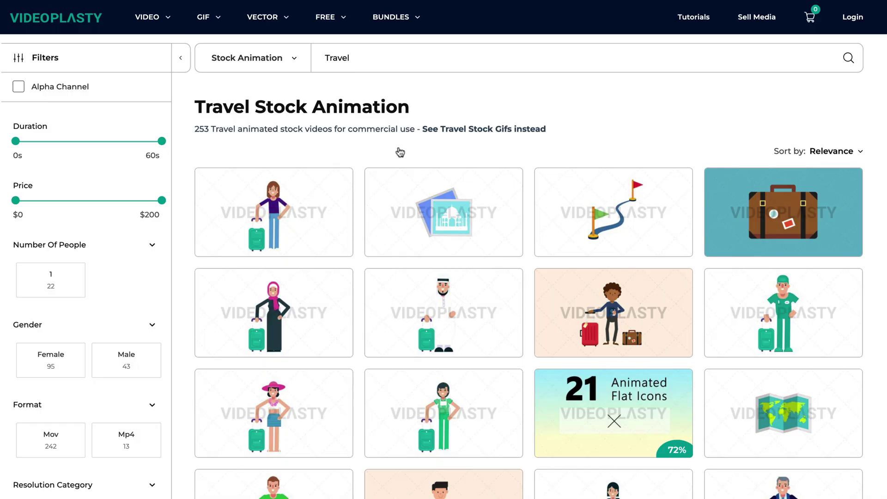
- Open the Normie Man Character Pack: 78 Actions via Normie Man Traveling and scrub its preview to 00:26
scroll(354, 152, down, 6)
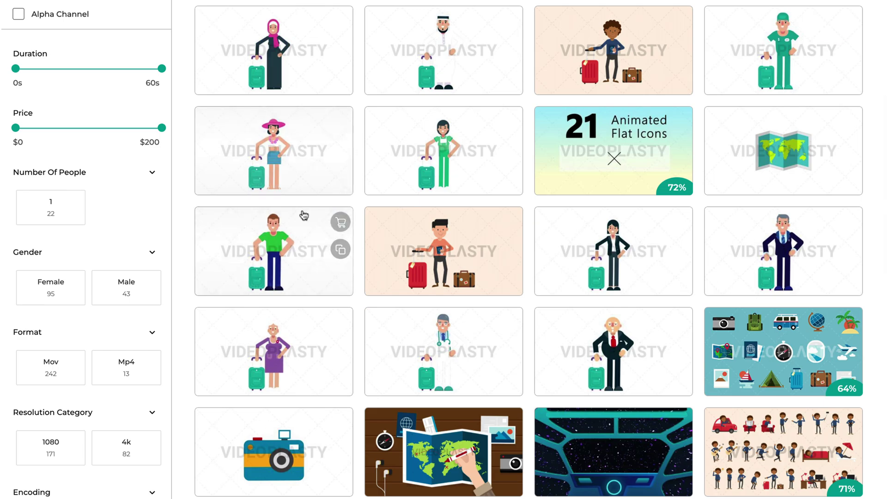
click(304, 215)
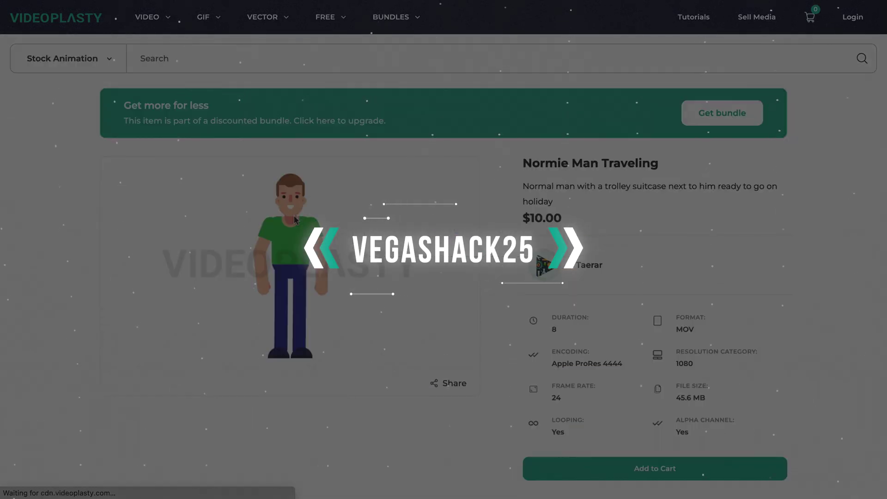
scroll(295, 216, down, 7)
scroll(443, 250, down, 8)
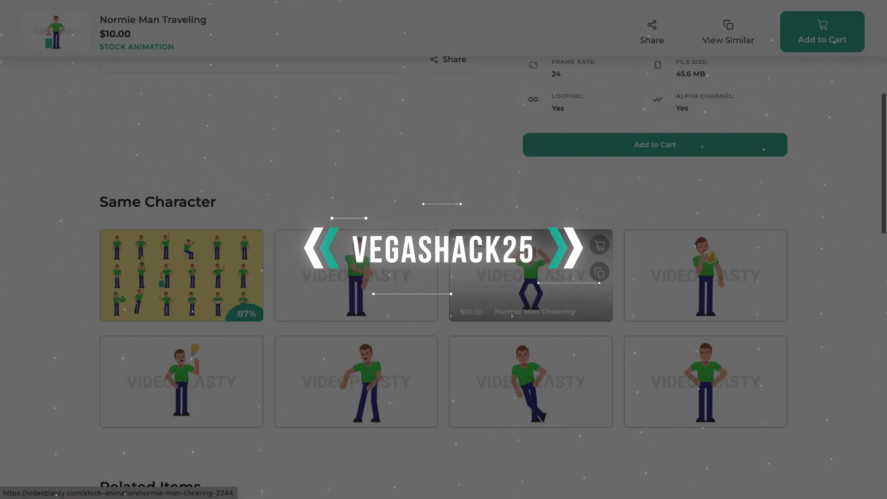
scroll(181, 280, up, 9)
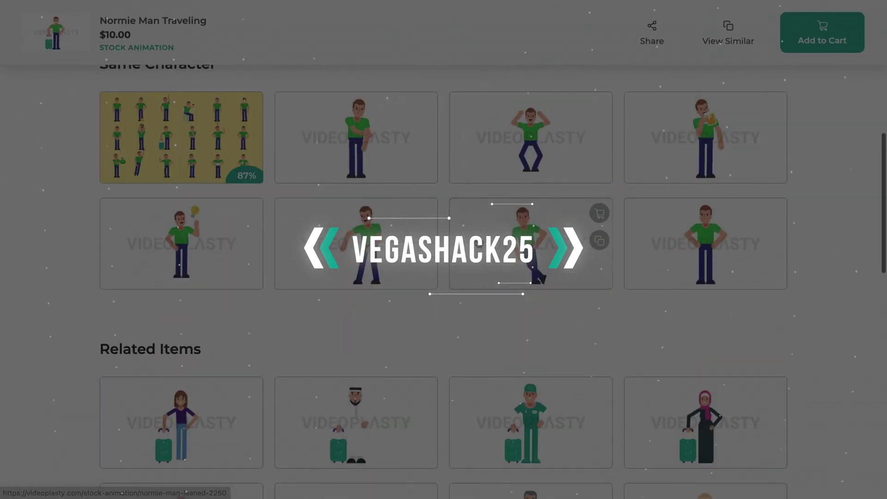
click(177, 281)
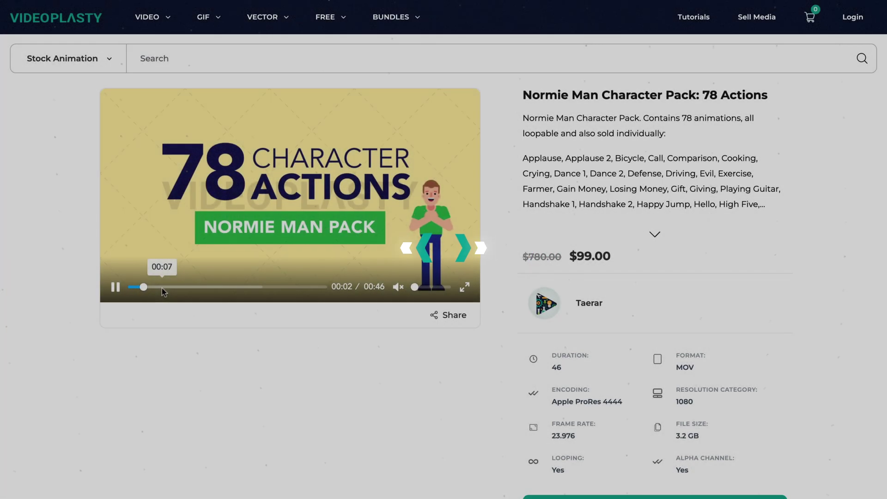
drag(160, 287, 203, 288)
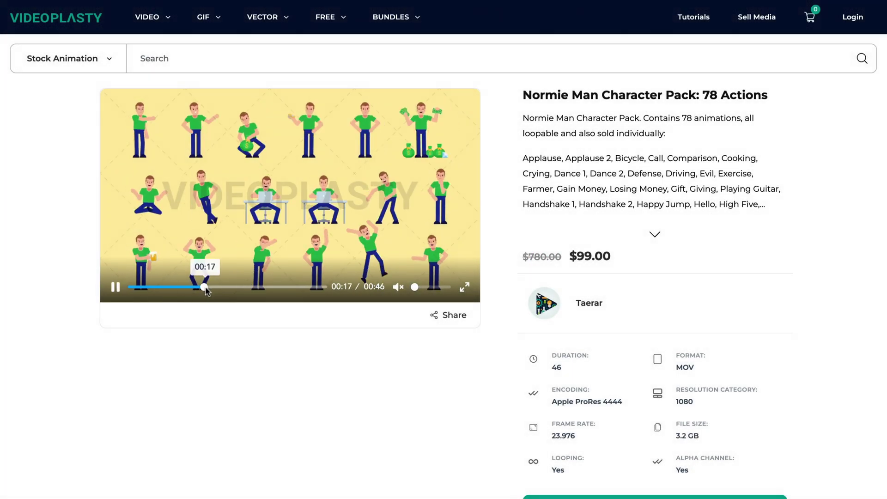
click(241, 287)
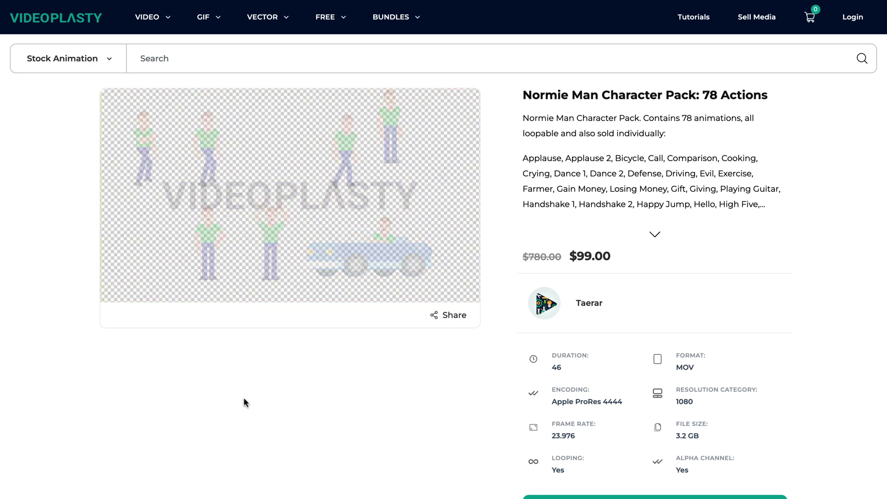
- Open the Black Corporate Man Pack - 52 Actions page from the discounted Bundles packs
mouse_move(139, 33)
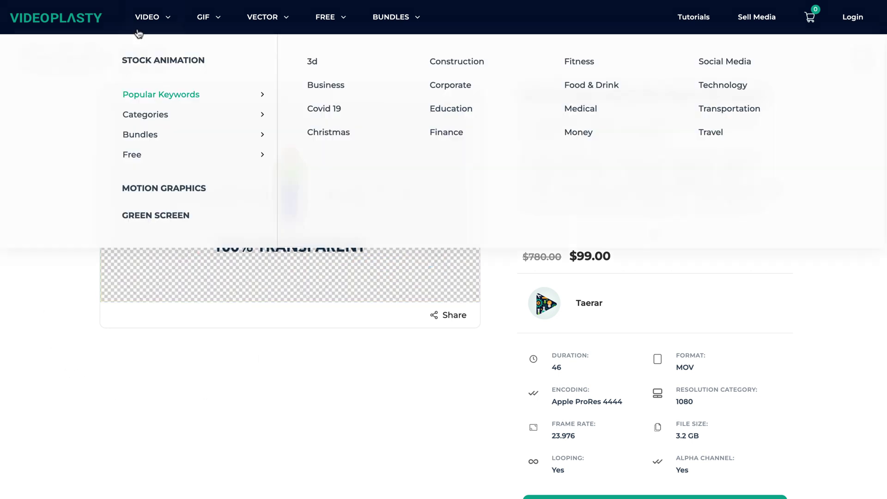
mouse_move(184, 135)
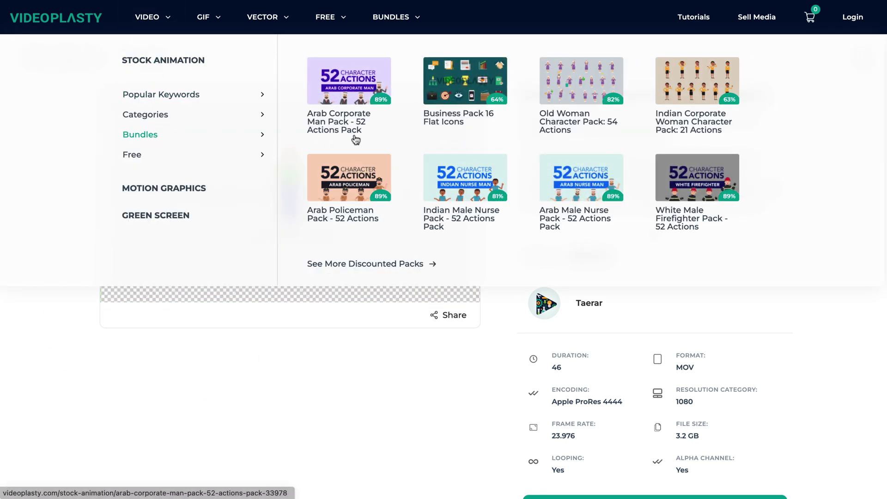
click(381, 264)
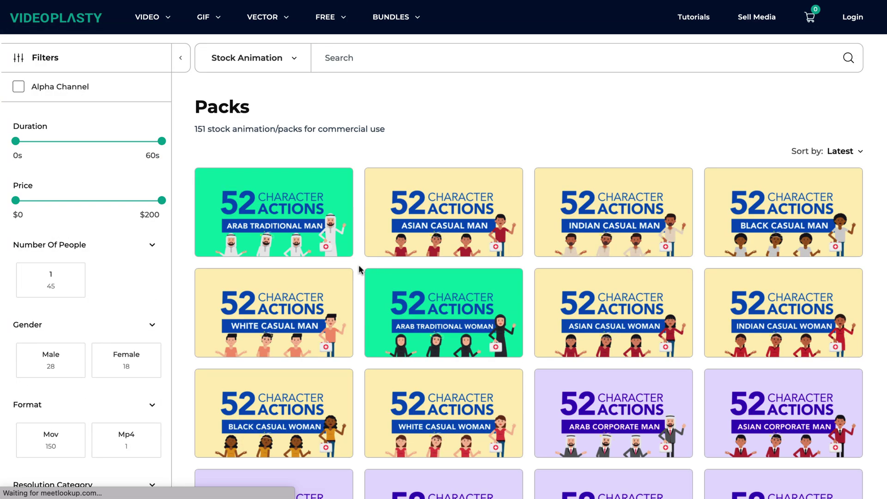
scroll(354, 265, down, 3)
scroll(354, 268, down, 3)
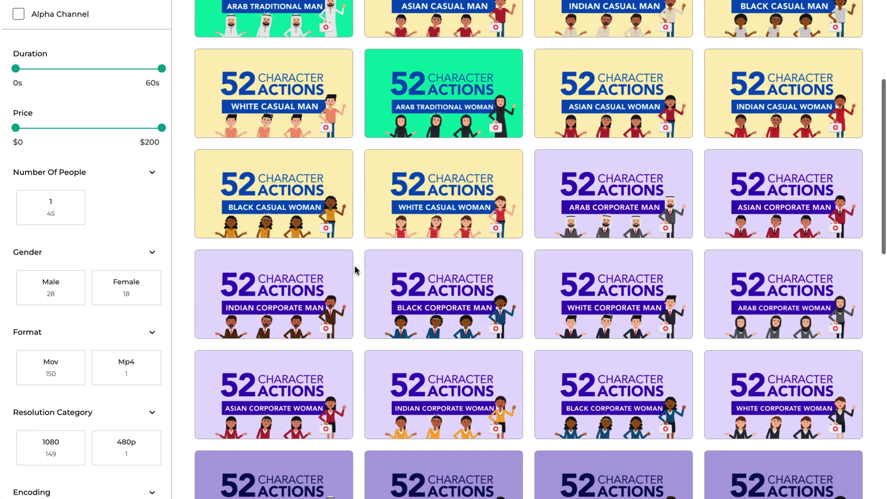
click(421, 276)
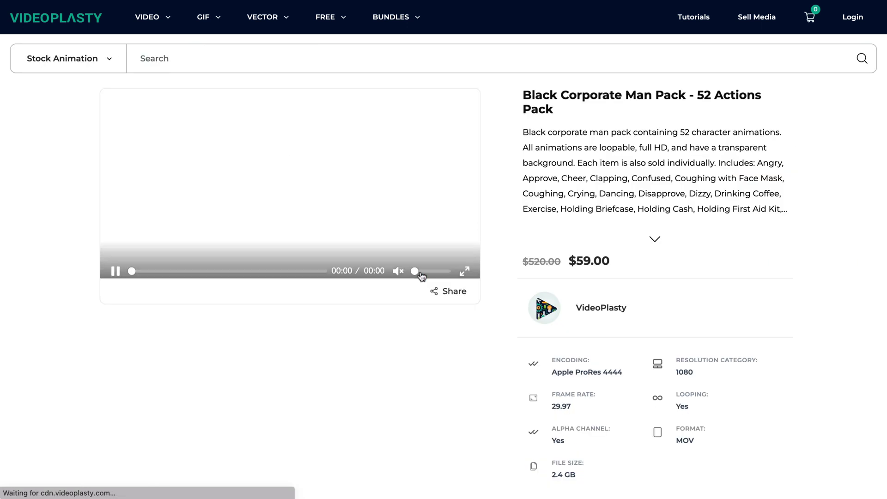
- Seek the pack preview to about 00:11 and scroll down to the related packs
click(151, 287)
click(170, 287)
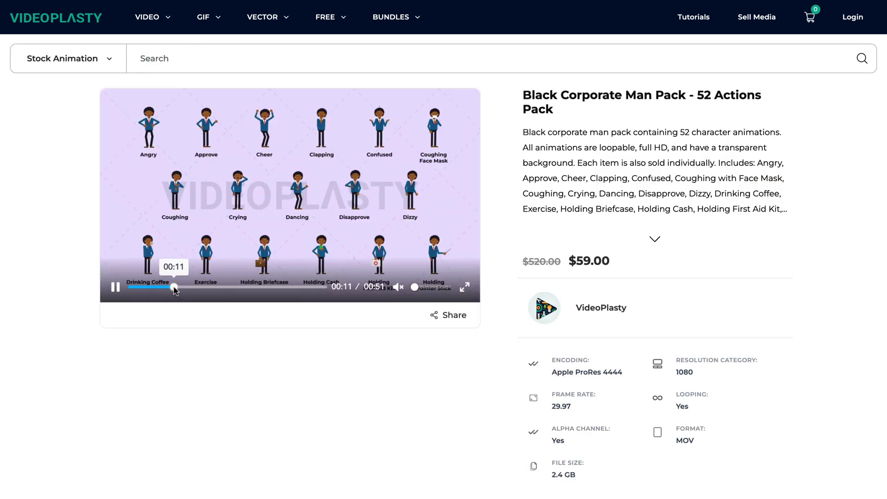
scroll(143, 356, down, 6)
scroll(86, 354, down, 4)
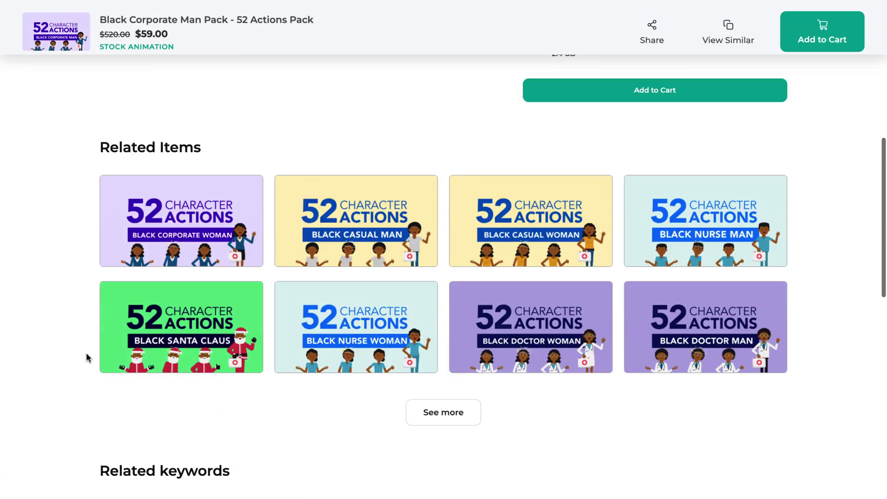